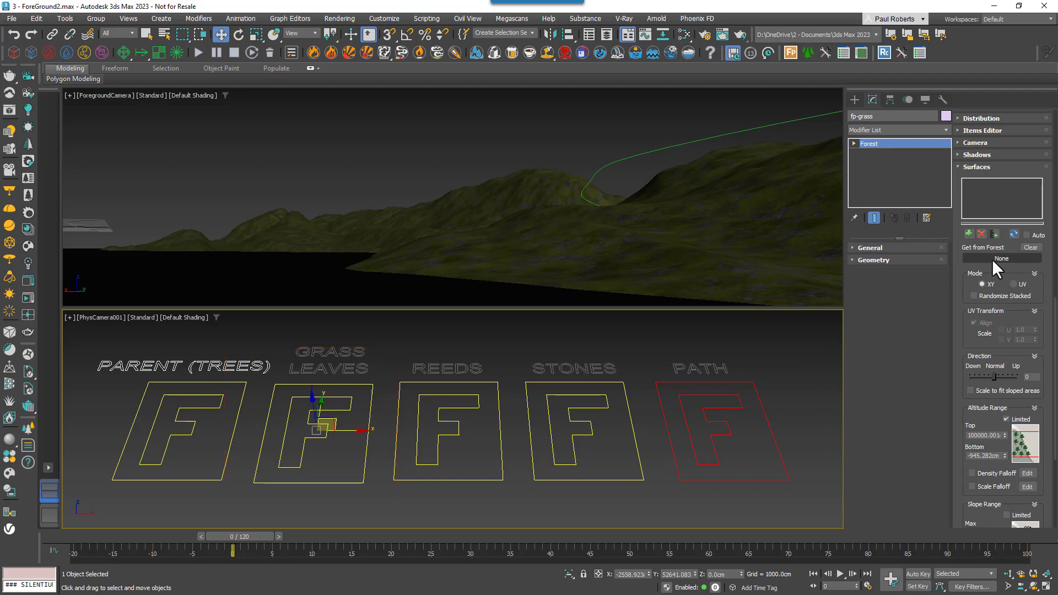
Make the grass, reeds and stones forests get their surfaces from the parent trees forest, FP Main.
{"action": "left_click", "coordinate": [994, 259]}
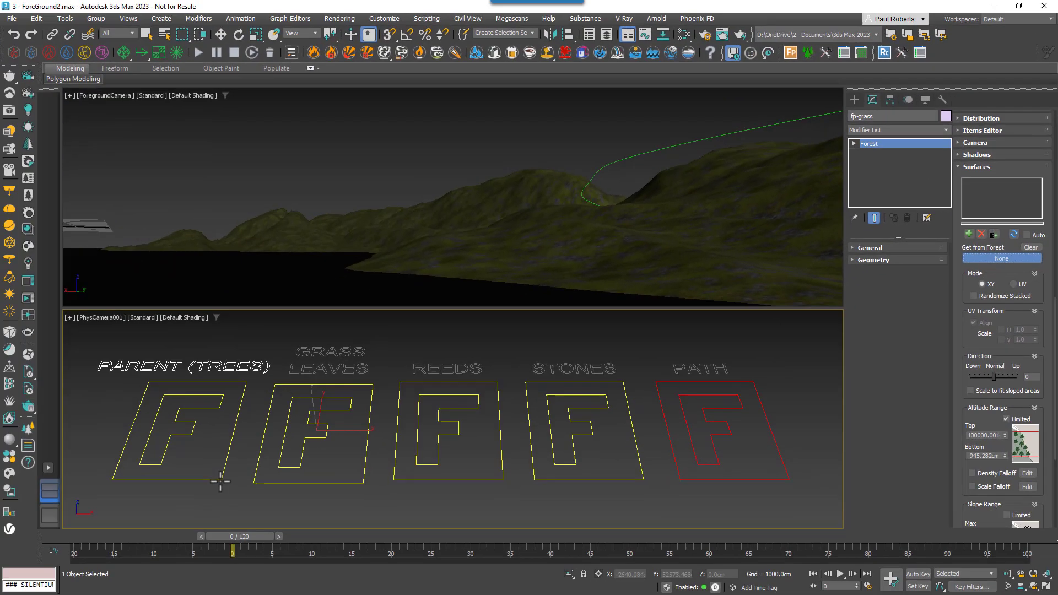
{"action": "left_click", "coordinate": [220, 479]}
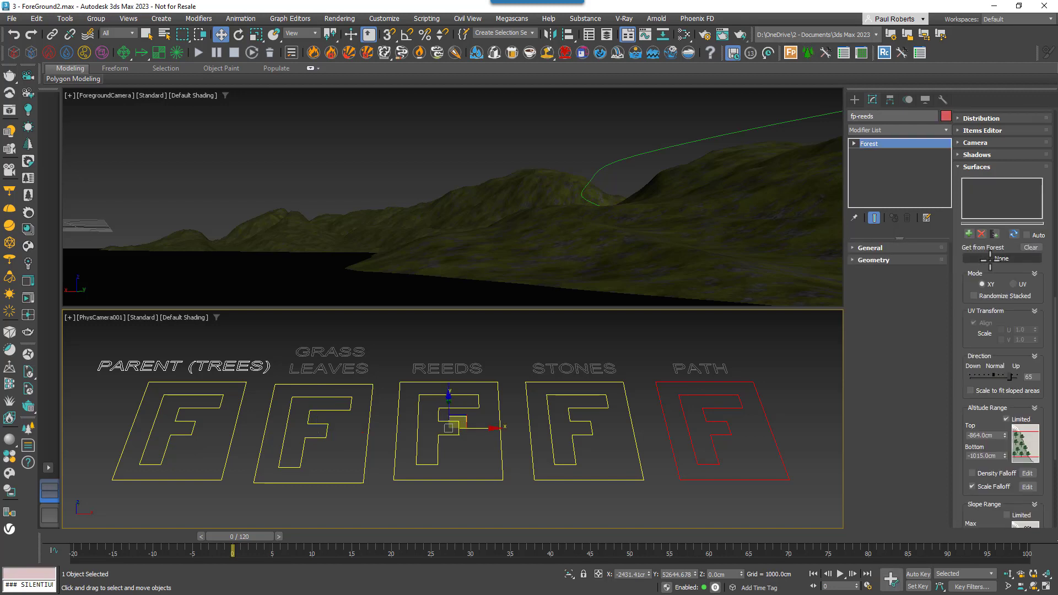
{"action": "left_click", "coordinate": [990, 258]}
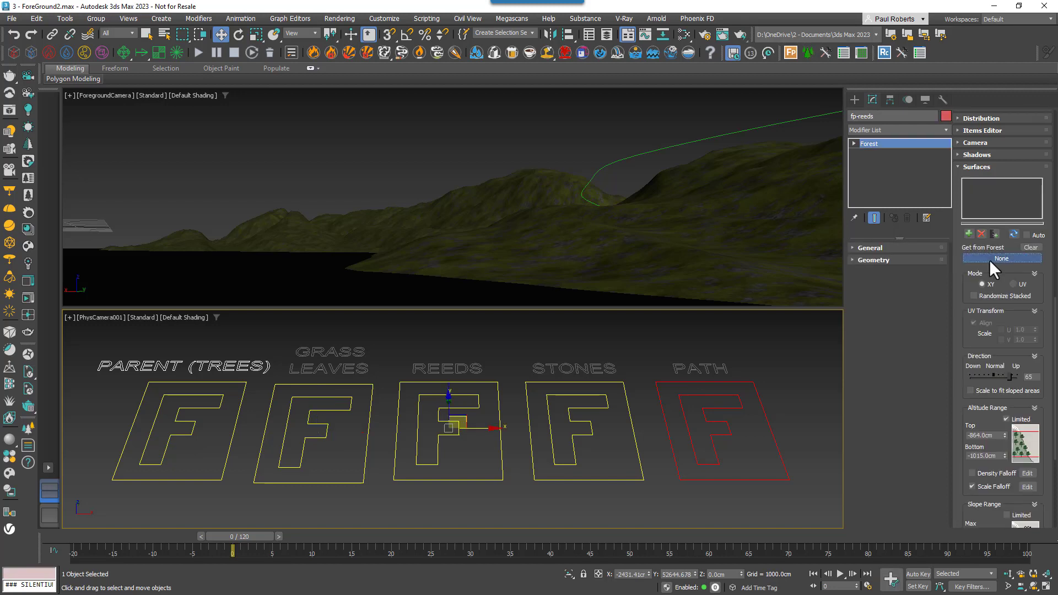
{"action": "left_click", "coordinate": [213, 483]}
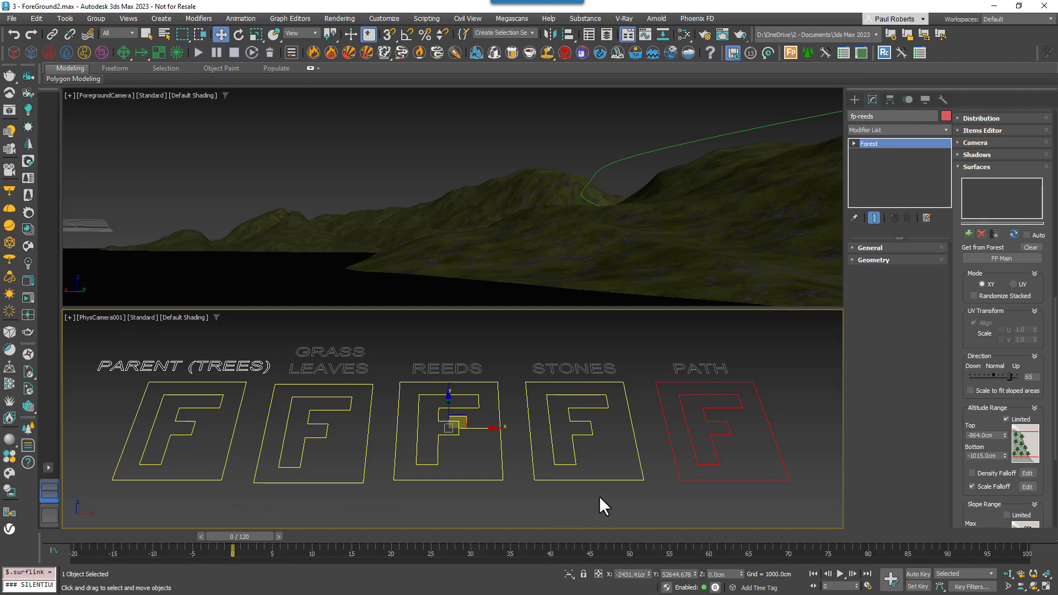
{"action": "left_click", "coordinate": [589, 479]}
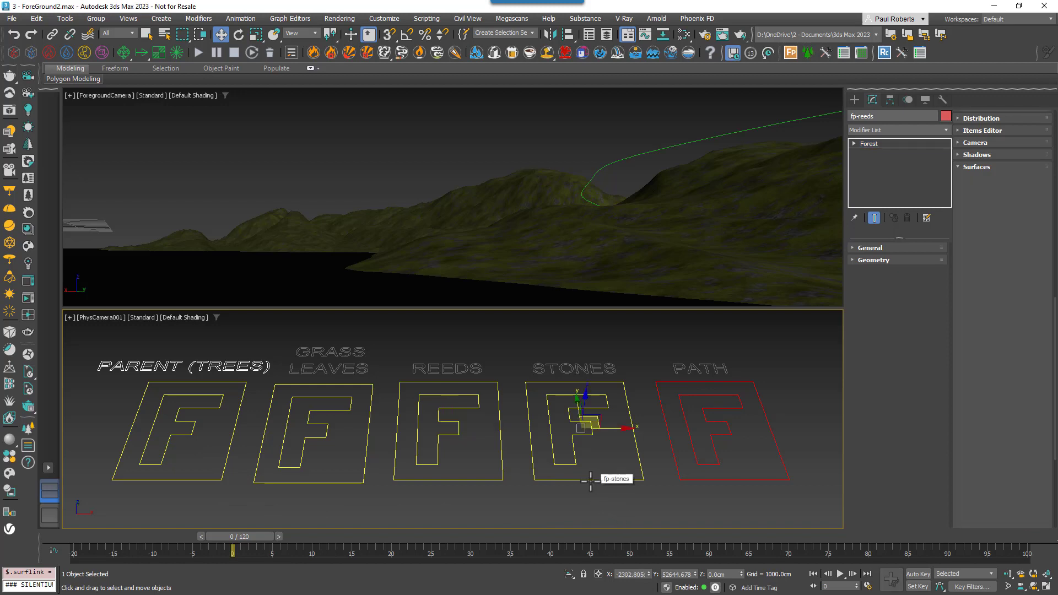
{"action": "left_click", "coordinate": [980, 259]}
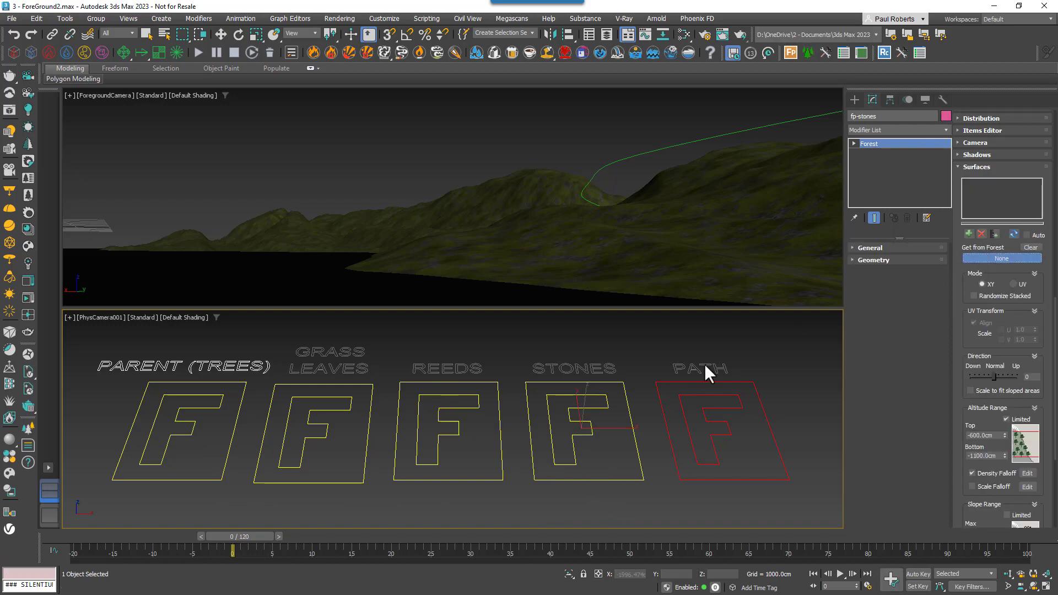
{"action": "left_click", "coordinate": [208, 476]}
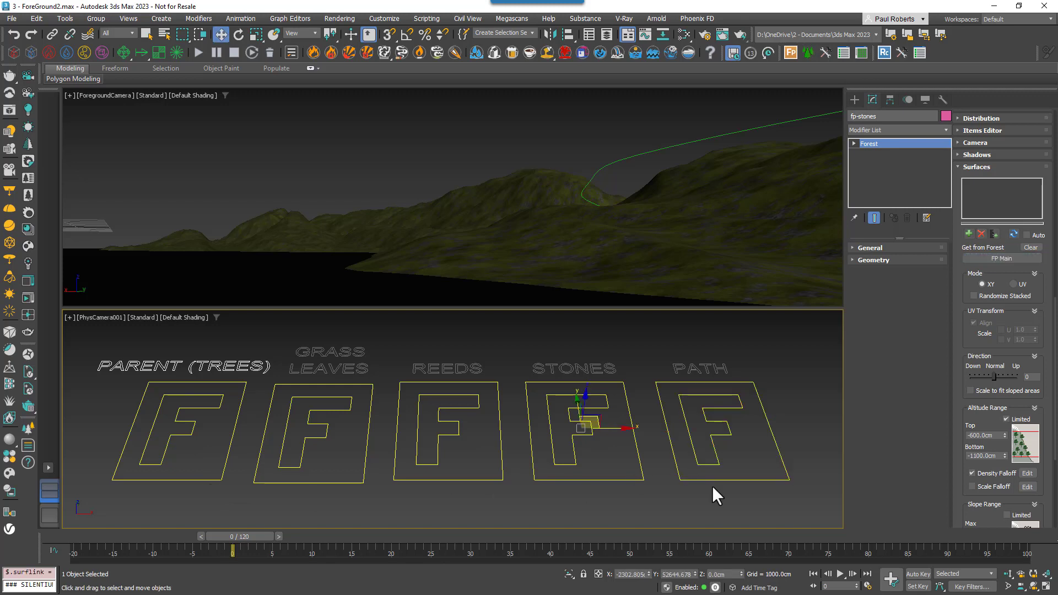
Add the terrain in the foreground camera view as a surface of the parent forest FP Main.
{"action": "scroll", "coordinate": [1002, 378], "scroll_direction": "down", "scroll_amount": 5}
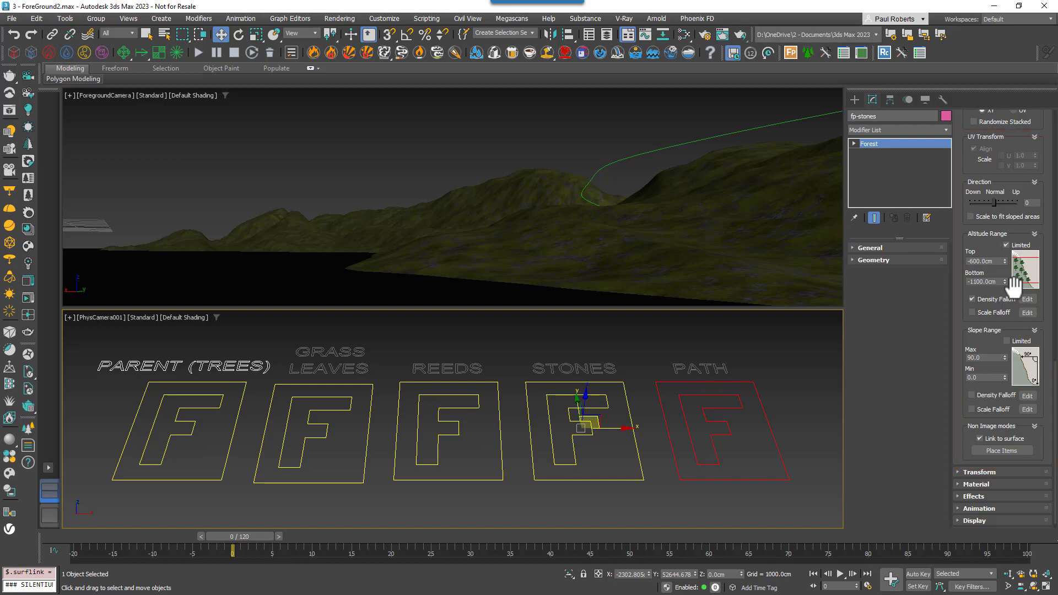
{"action": "left_click", "coordinate": [214, 480]}
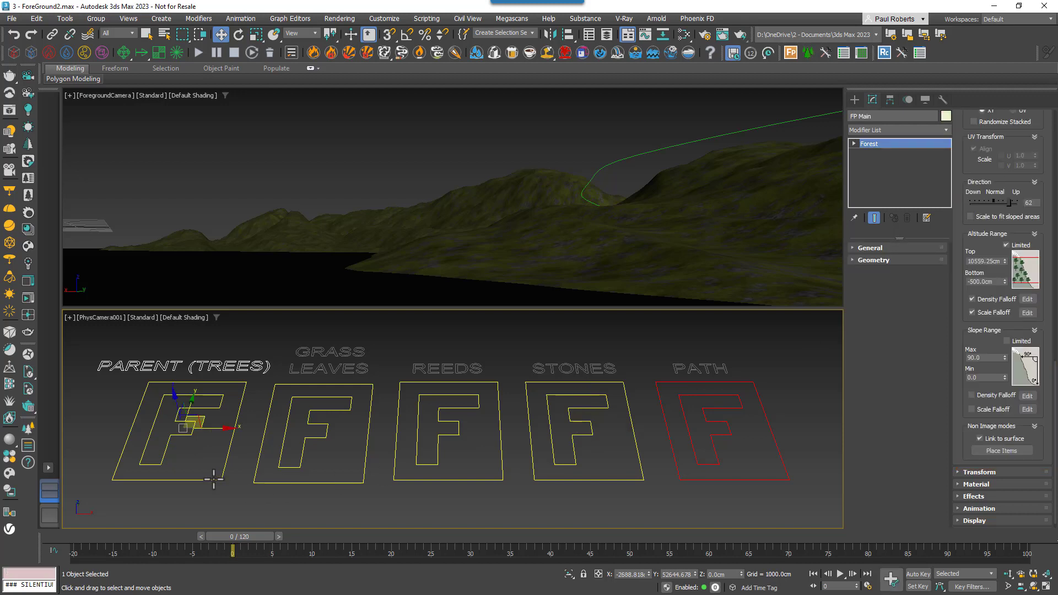
{"action": "scroll", "coordinate": [986, 294], "scroll_direction": "up", "scroll_amount": 5}
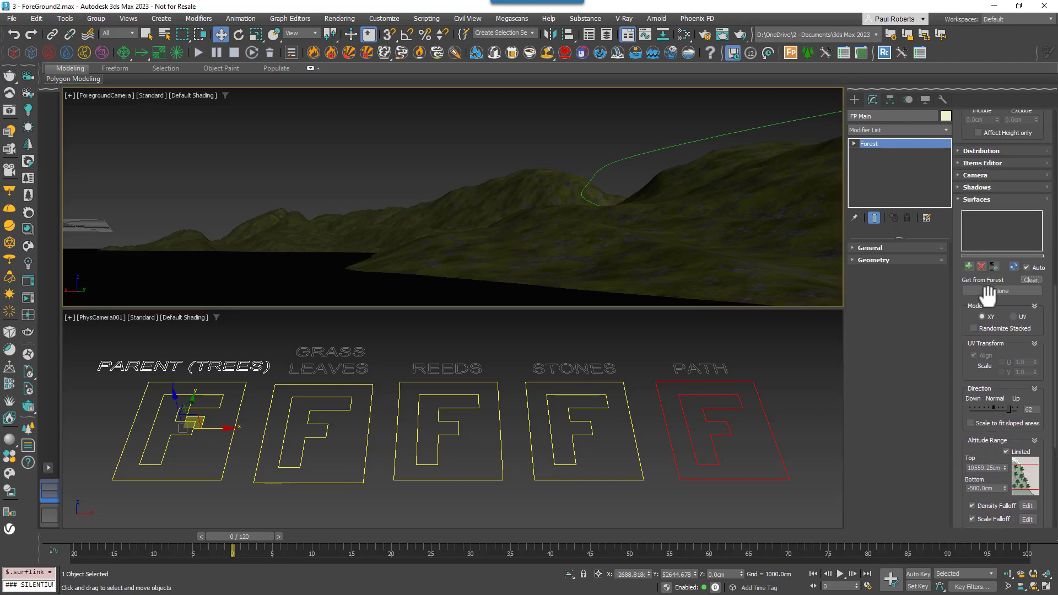
{"action": "left_click", "coordinate": [968, 267]}
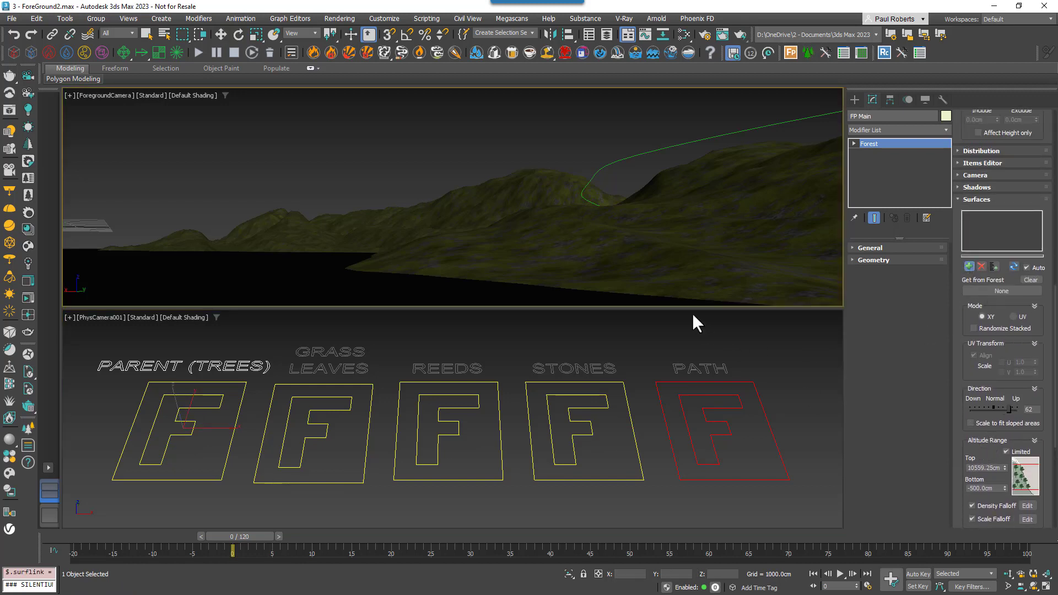
{"action": "left_click", "coordinate": [675, 270]}
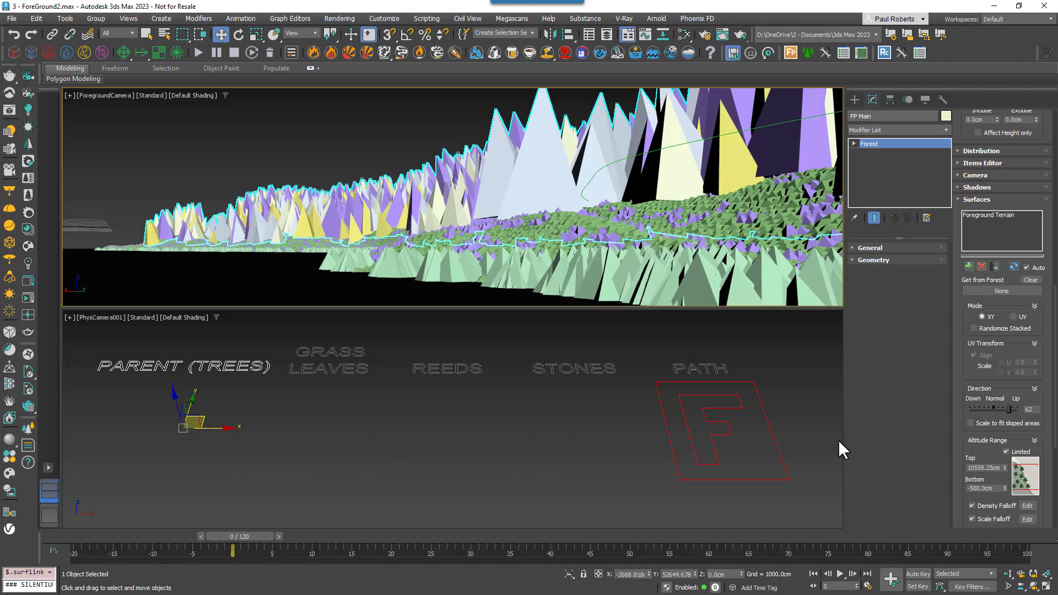
Go to frame -19, add the second terrain, Foreground Terrain001, to FP Main's surfaces, and return to frame 0.
{"action": "right_click", "coordinate": [838, 440]}
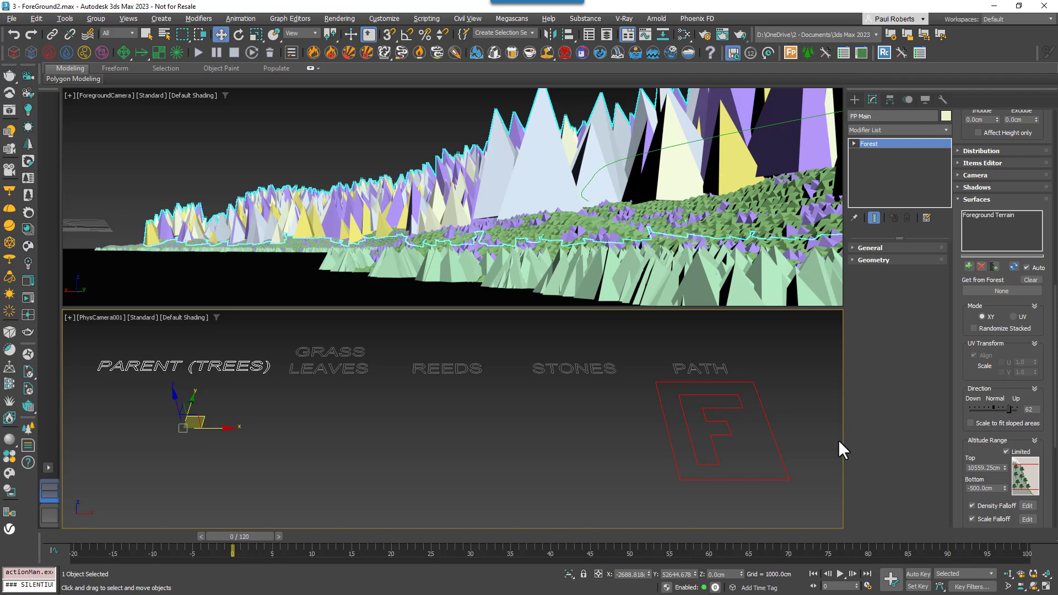
{"action": "right_click", "coordinate": [406, 173]}
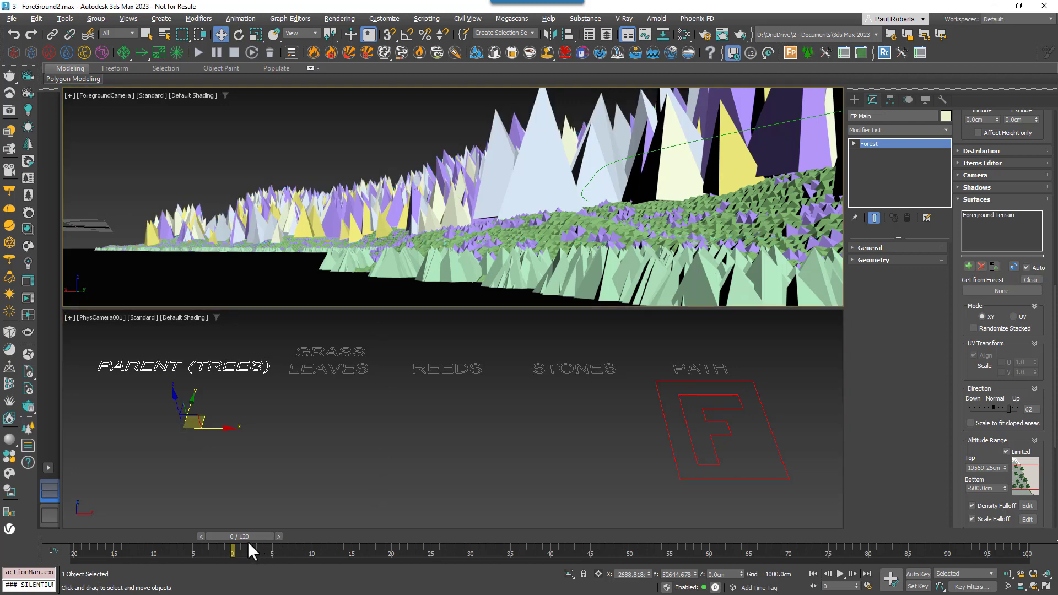
{"action": "key", "text": "q"}
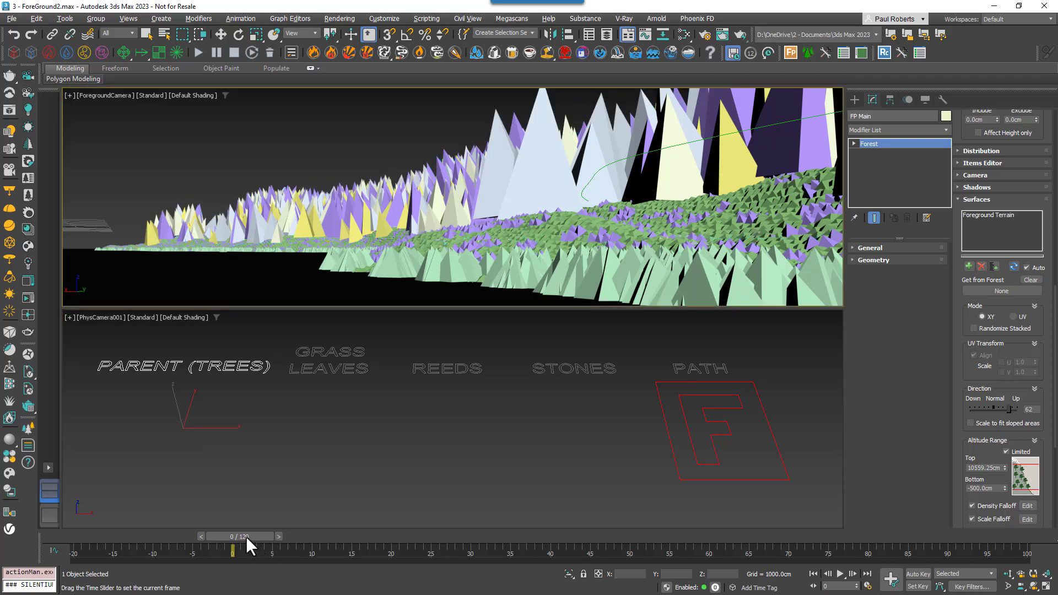
{"action": "left_click_drag", "start_coordinate": [242, 536], "coordinate": [91, 539]}
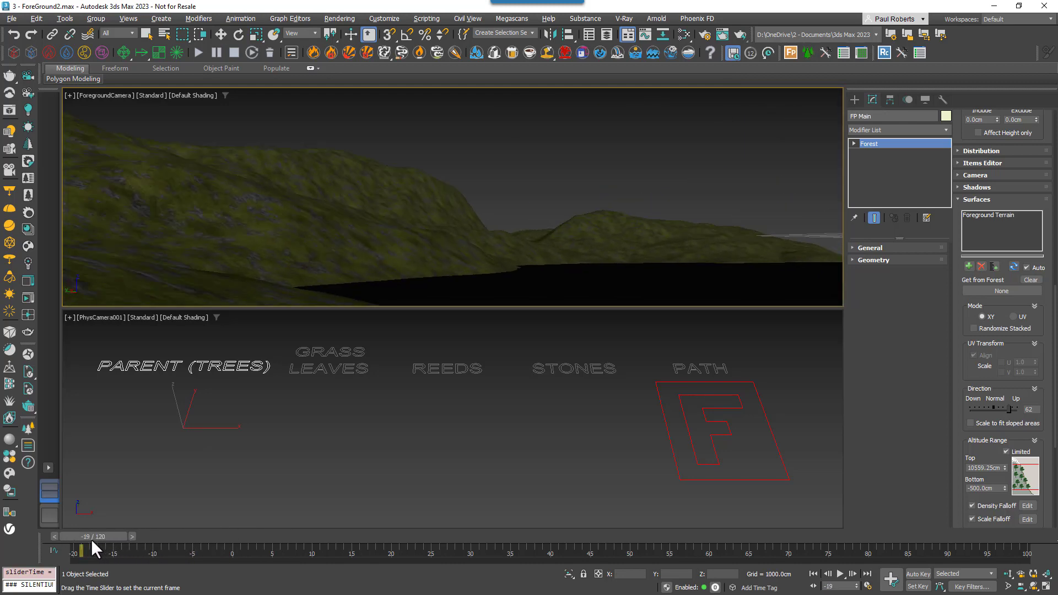
{"action": "left_click", "coordinate": [968, 266]}
{"action": "left_click", "coordinate": [366, 247]}
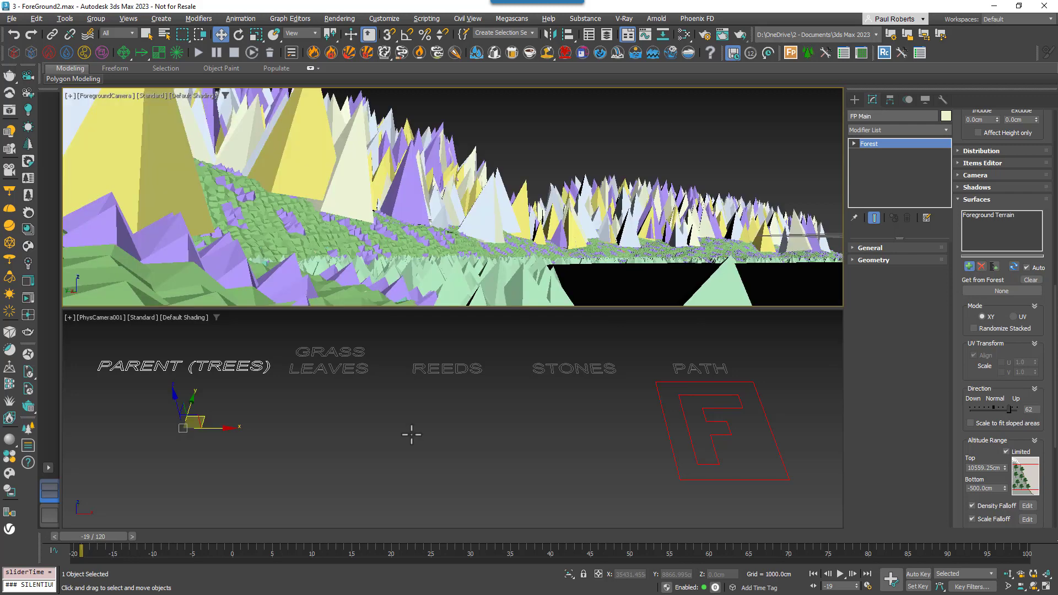
{"action": "left_click_drag", "start_coordinate": [100, 538], "coordinate": [243, 537]}
{"action": "key", "text": "w"}
{"action": "left_click", "coordinate": [232, 540]}
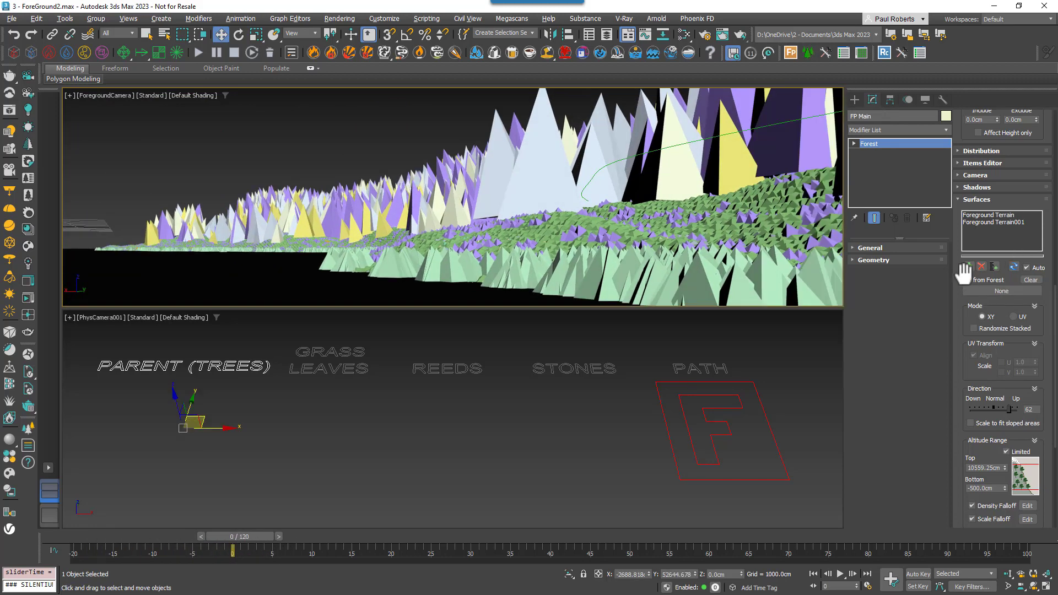
At frame 24, add a paint area set to Exclude to the grass forest and paint a path strip through the grass.
{"action": "left_click_drag", "start_coordinate": [958, 264], "coordinate": [977, 439]}
{"action": "left_click_drag", "start_coordinate": [963, 202], "coordinate": [976, 441]}
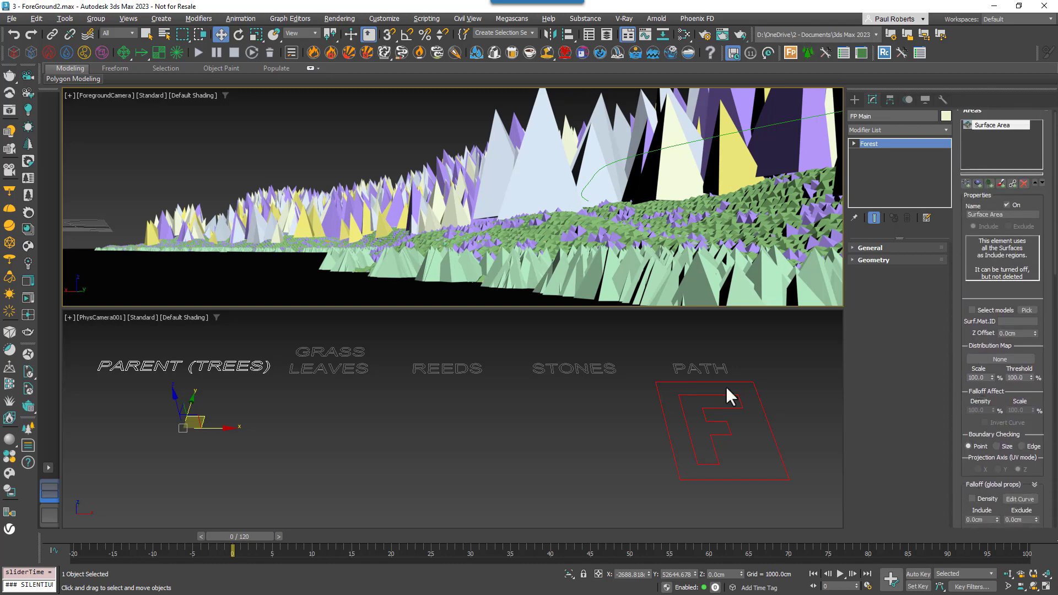
{"action": "left_click_drag", "start_coordinate": [955, 227], "coordinate": [970, 260]}
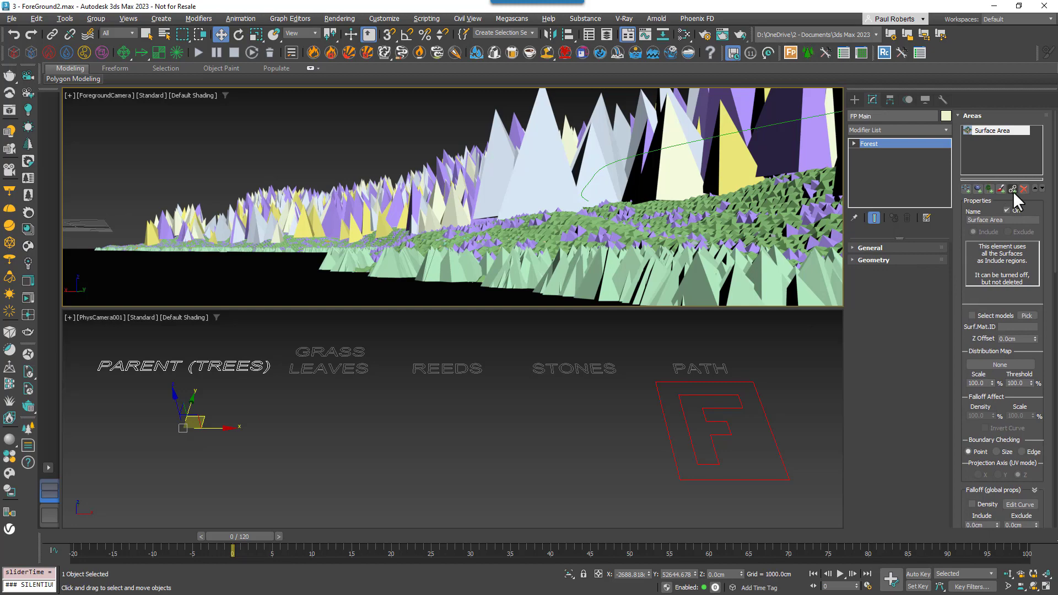
{"action": "left_click", "coordinate": [330, 422]}
{"action": "left_click_drag", "start_coordinate": [238, 536], "coordinate": [425, 537]}
{"action": "key", "text": "w"}
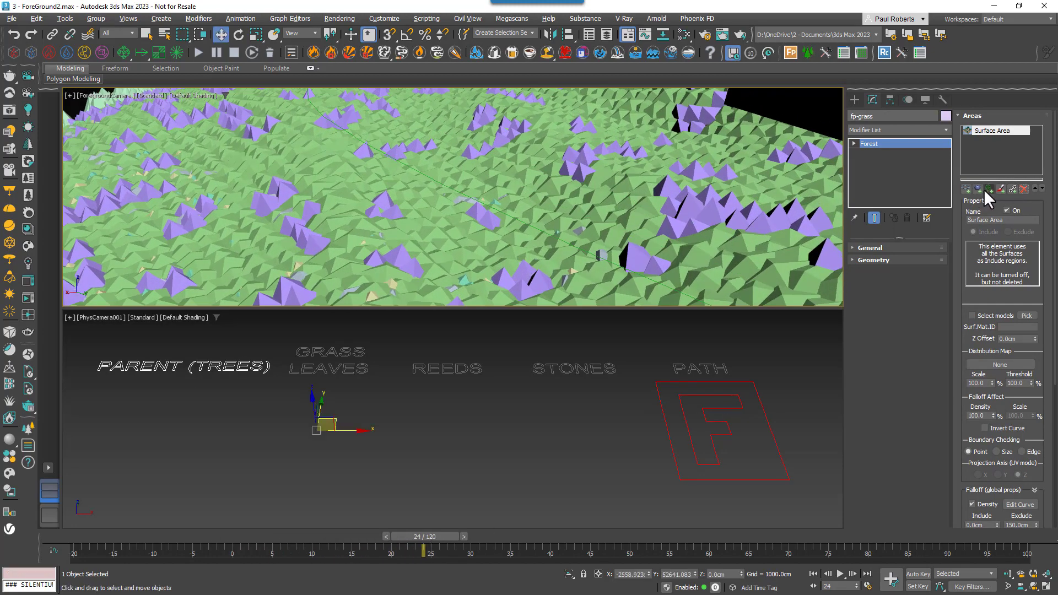
{"action": "left_click", "coordinate": [1000, 189]}
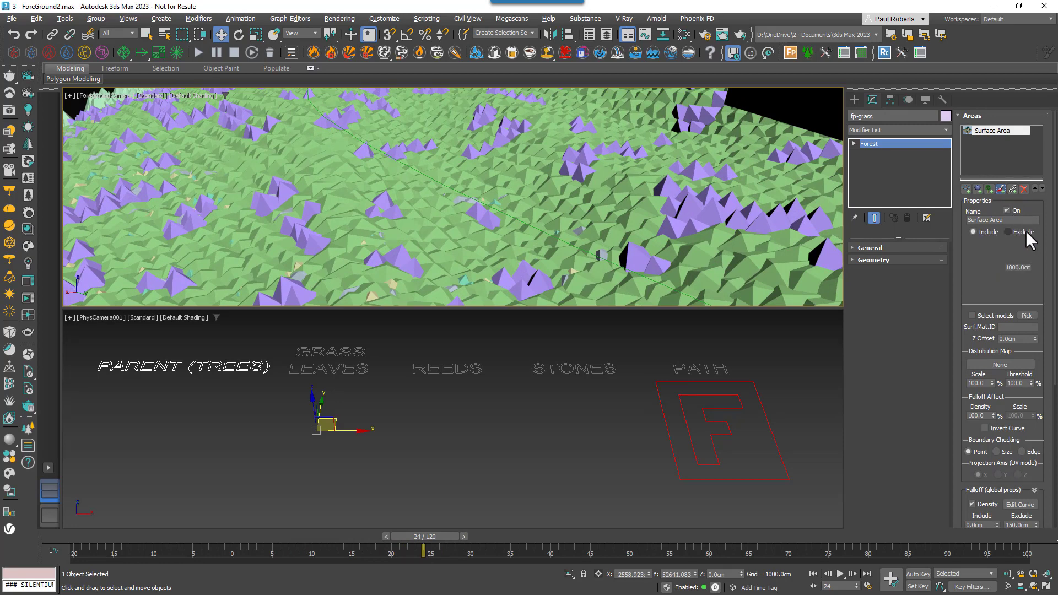
{"action": "left_click", "coordinate": [1022, 231]}
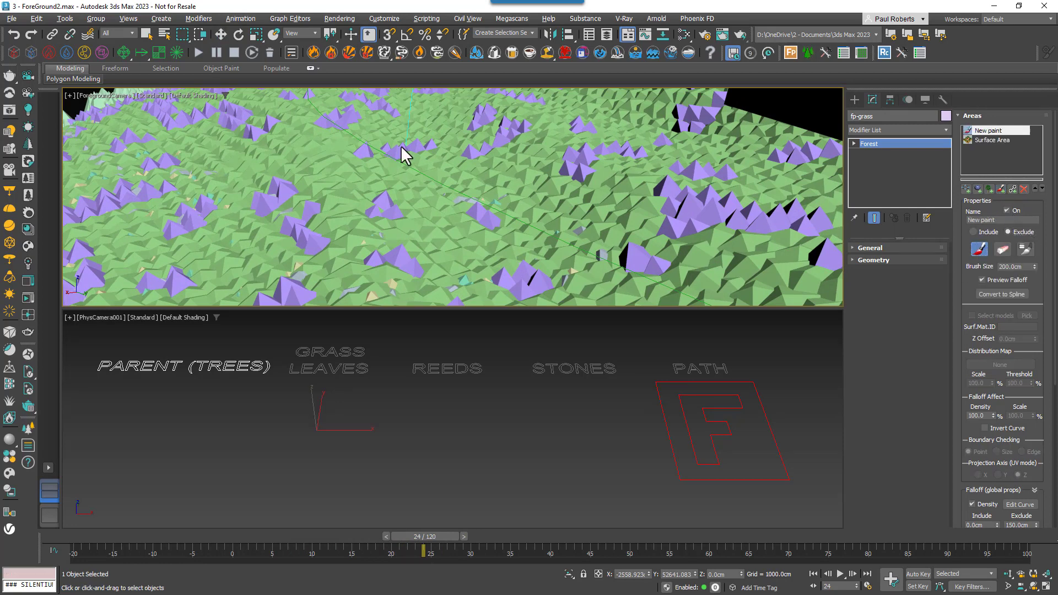
{"action": "mouse_move", "coordinate": [414, 120]}
{"action": "left_mouse_down"}
{"action": "mouse_move", "coordinate": [406, 156]}
{"action": "mouse_move", "coordinate": [435, 314]}
{"action": "left_mouse_up"}
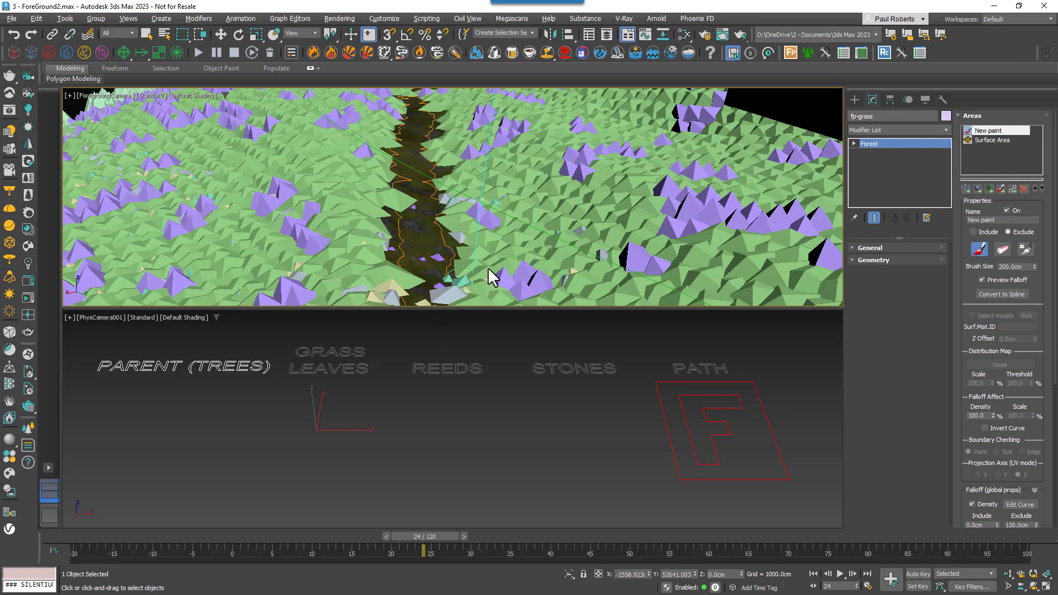
{"action": "key", "text": "w"}
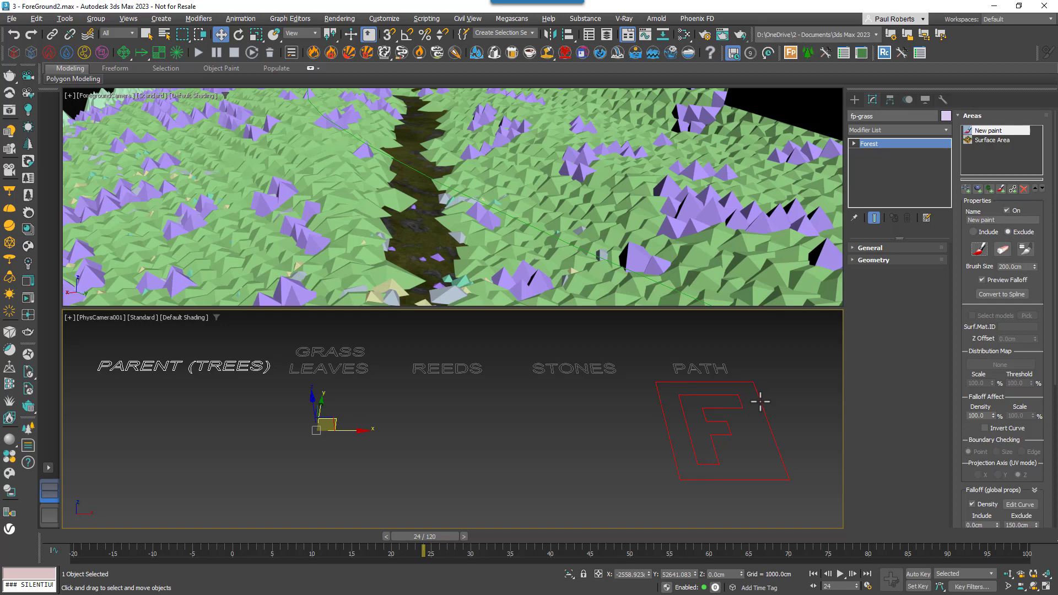
Make the path's Leaves forest get its surfaces from FP Main, picking the parent at frame 25.
{"action": "left_click", "coordinate": [760, 401]}
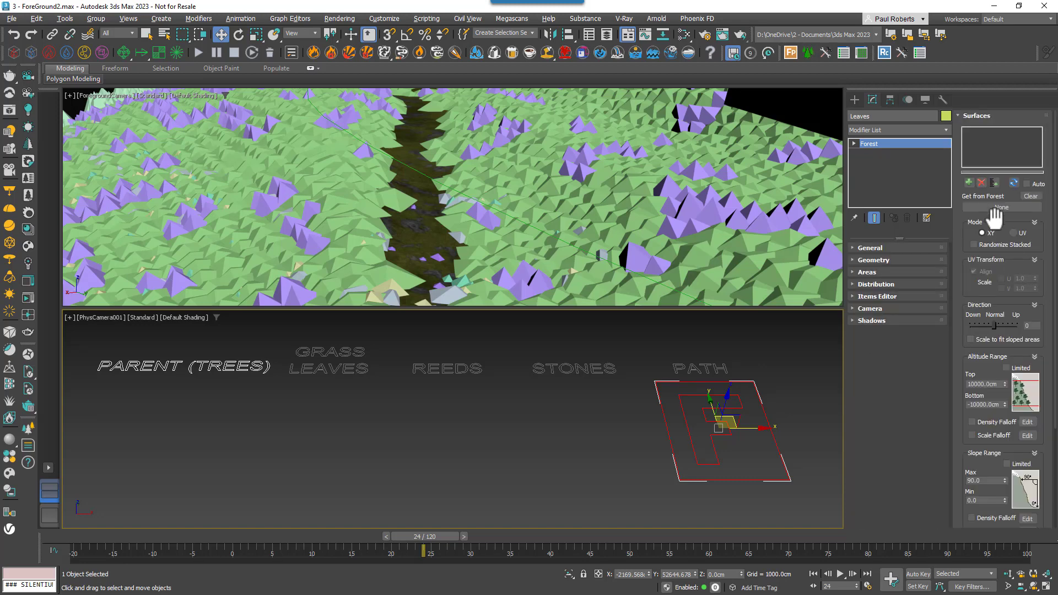
{"action": "left_click", "coordinate": [991, 207]}
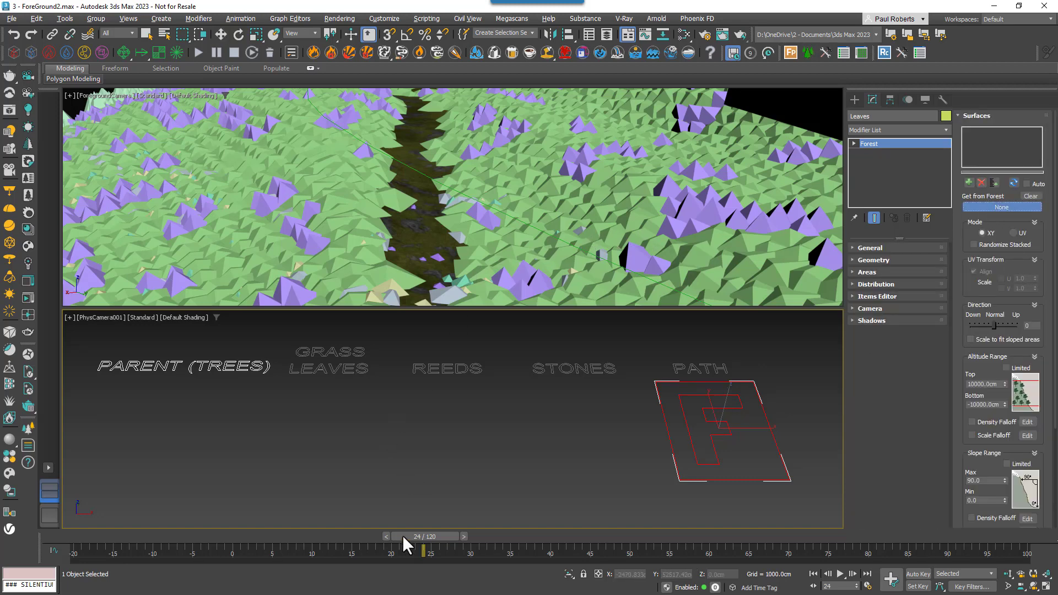
{"action": "left_click_drag", "start_coordinate": [402, 536], "coordinate": [436, 537]}
{"action": "left_click", "coordinate": [397, 101]}
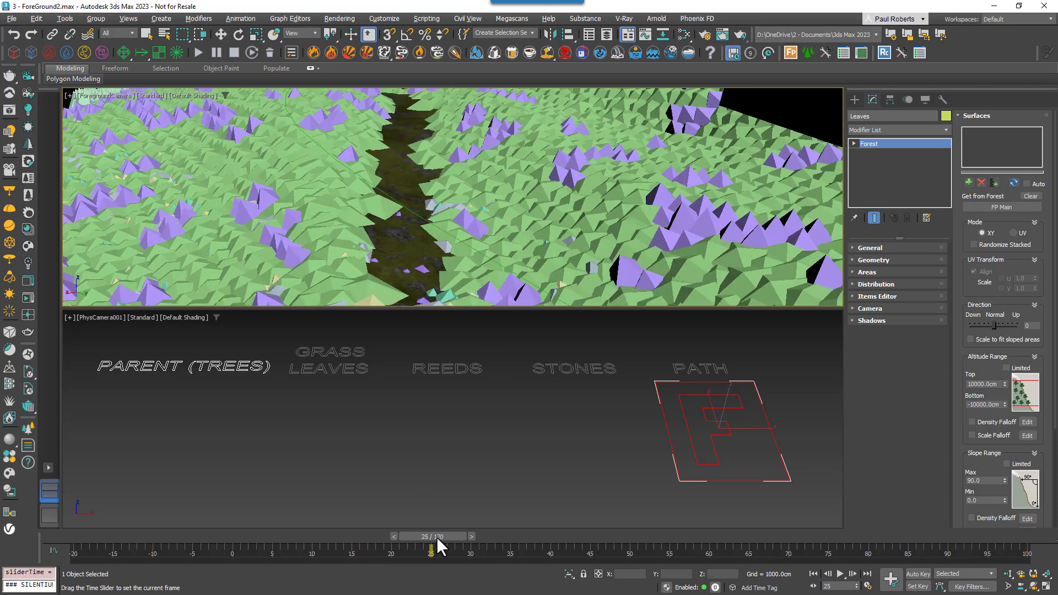
{"action": "key", "text": "w"}
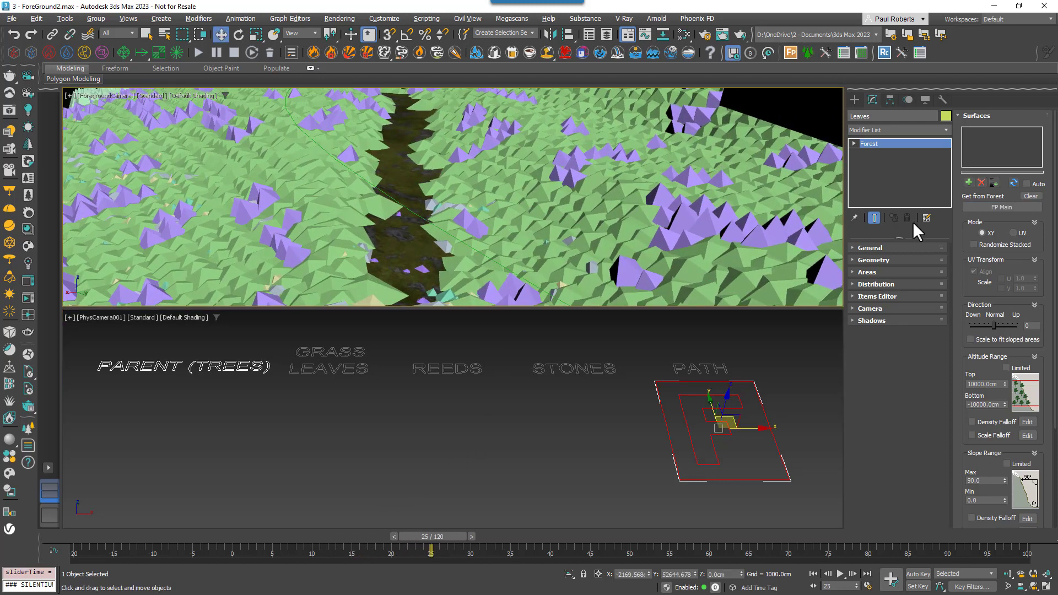
Add a linked area to the Leaves forest that uses fp-grass's New paint area, with its mode set to Include.
{"action": "left_click", "coordinate": [888, 272]}
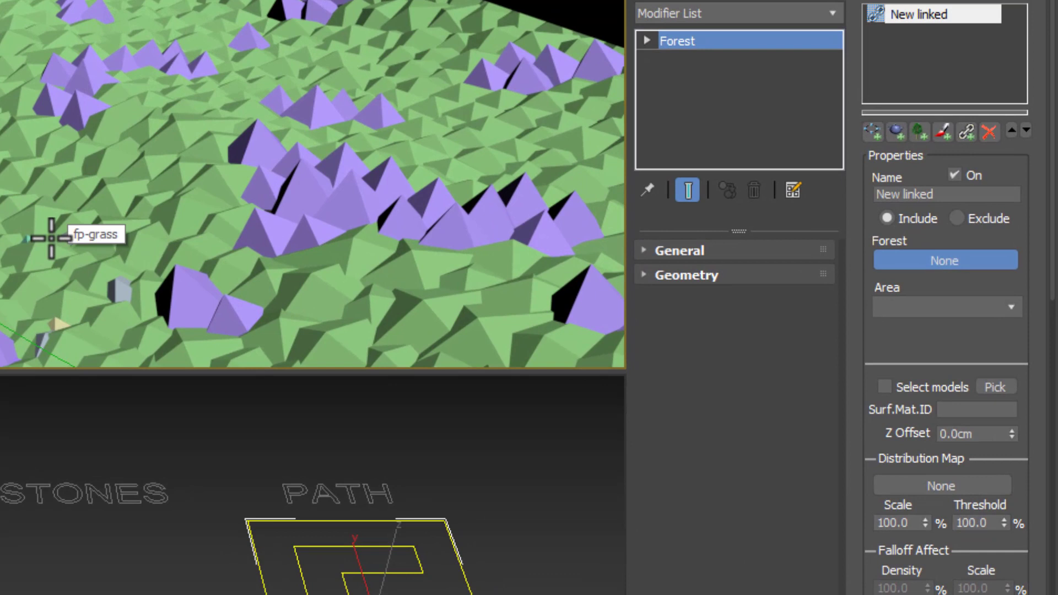
{"action": "left_click", "coordinate": [51, 238]}
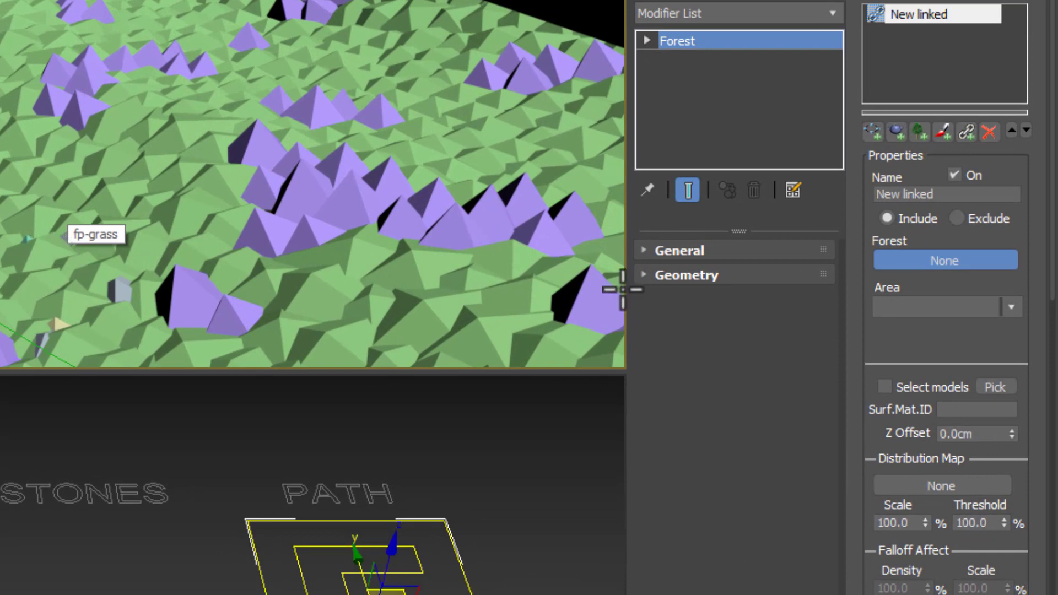
{"action": "left_click", "coordinate": [1011, 307]}
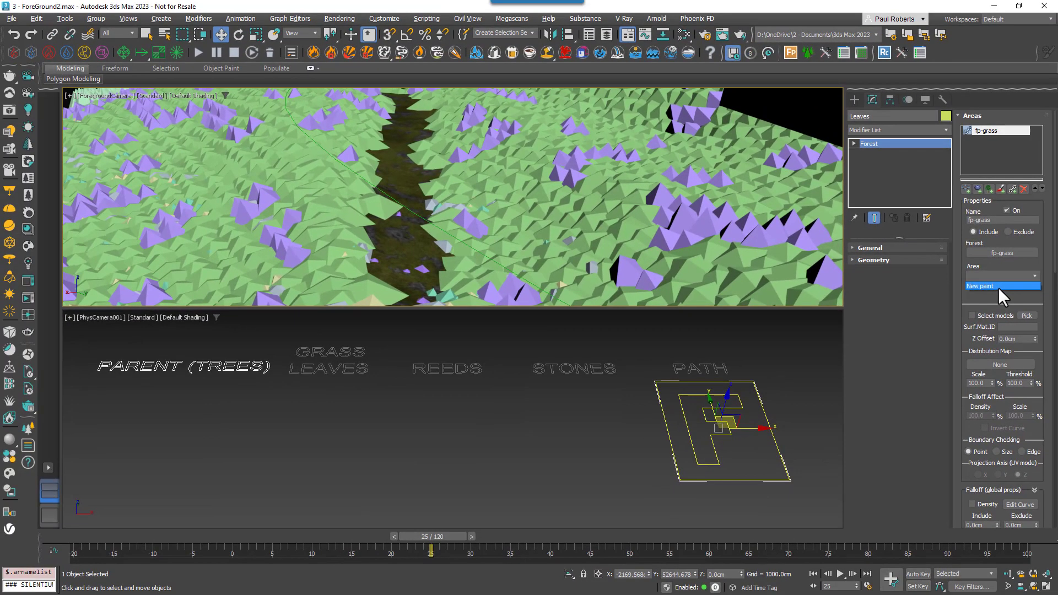
{"action": "left_click", "coordinate": [997, 287]}
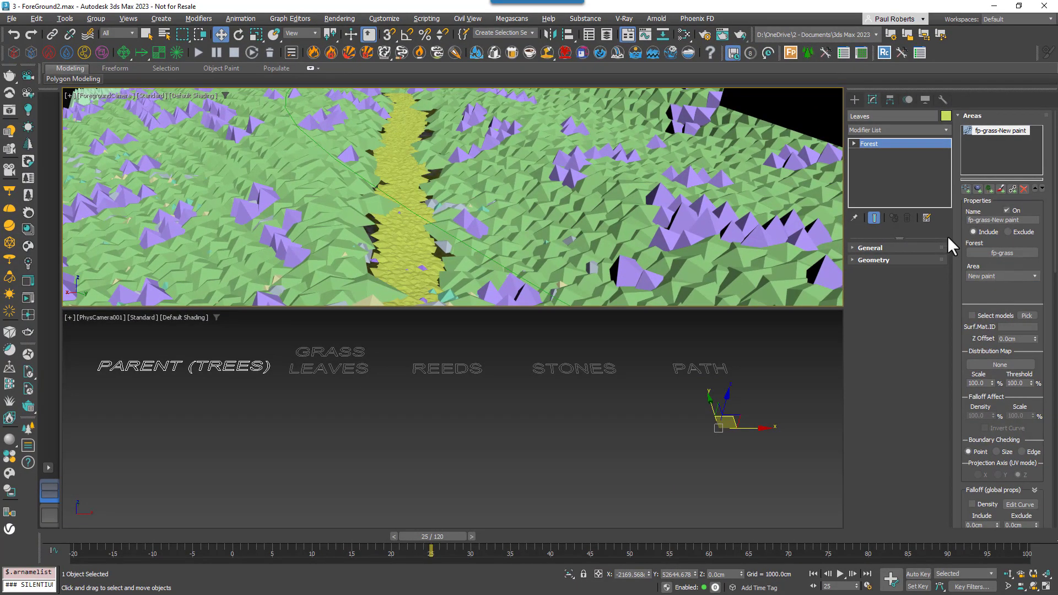
{"action": "left_click", "coordinate": [1015, 231]}
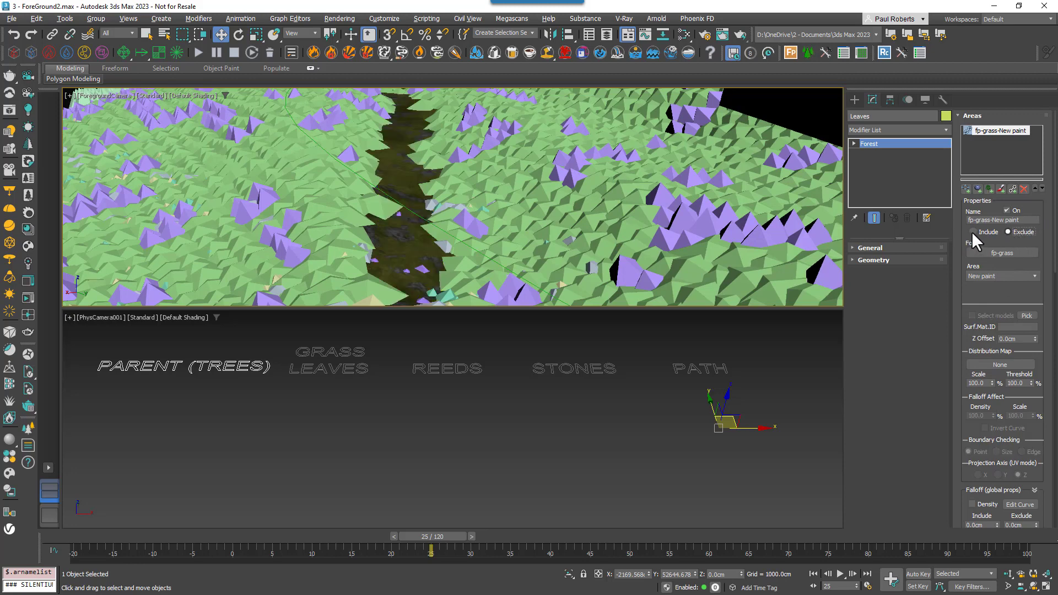
{"action": "left_click", "coordinate": [972, 231]}
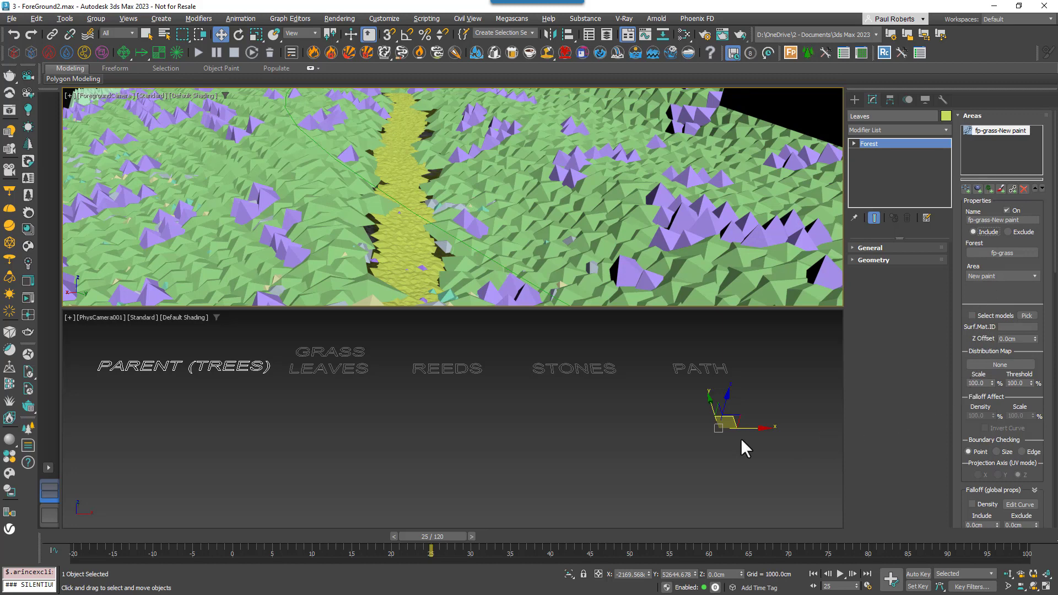
At frame 17, continue painting fp-grass's New paint area, extending the path at both ends and adding a curved branch toward the left terrain edge.
{"action": "left_click", "coordinate": [546, 236]}
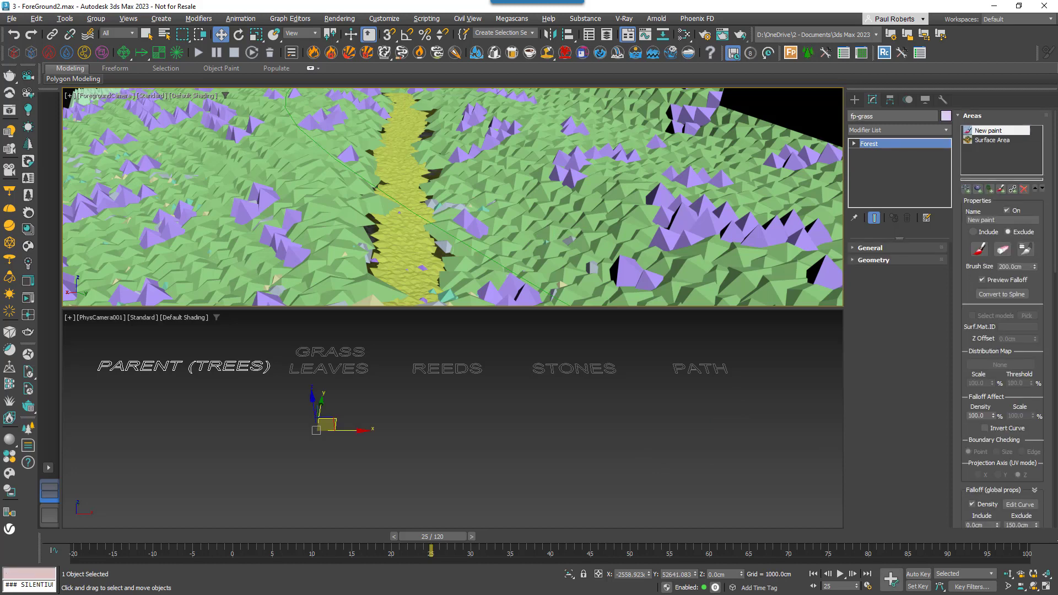
{"action": "left_click", "coordinate": [979, 249]}
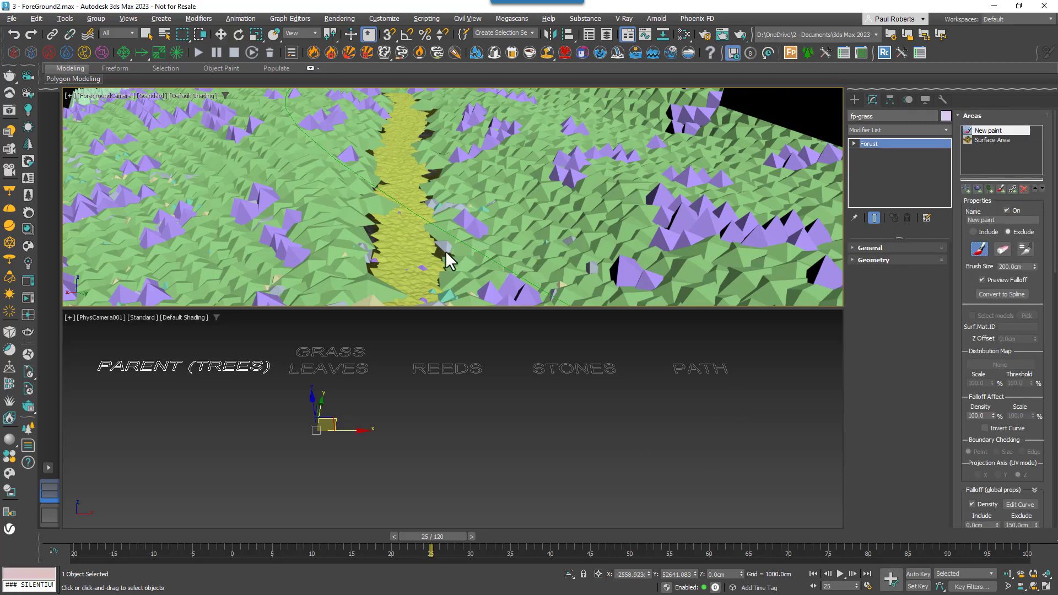
{"action": "left_click_drag", "start_coordinate": [424, 529], "coordinate": [362, 531]}
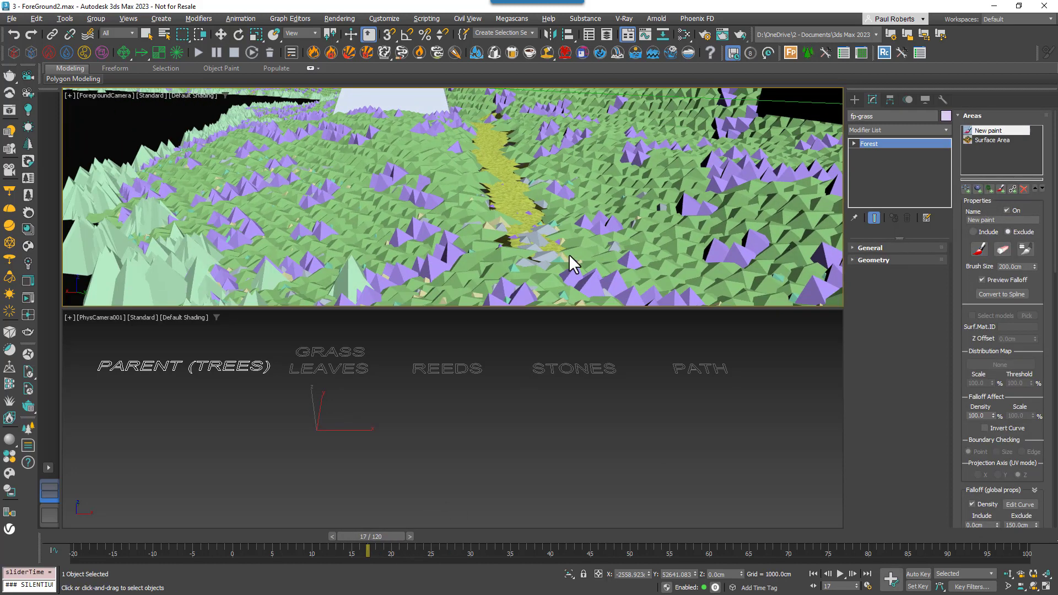
{"action": "left_click_drag", "start_coordinate": [655, 306], "coordinate": [556, 255]}
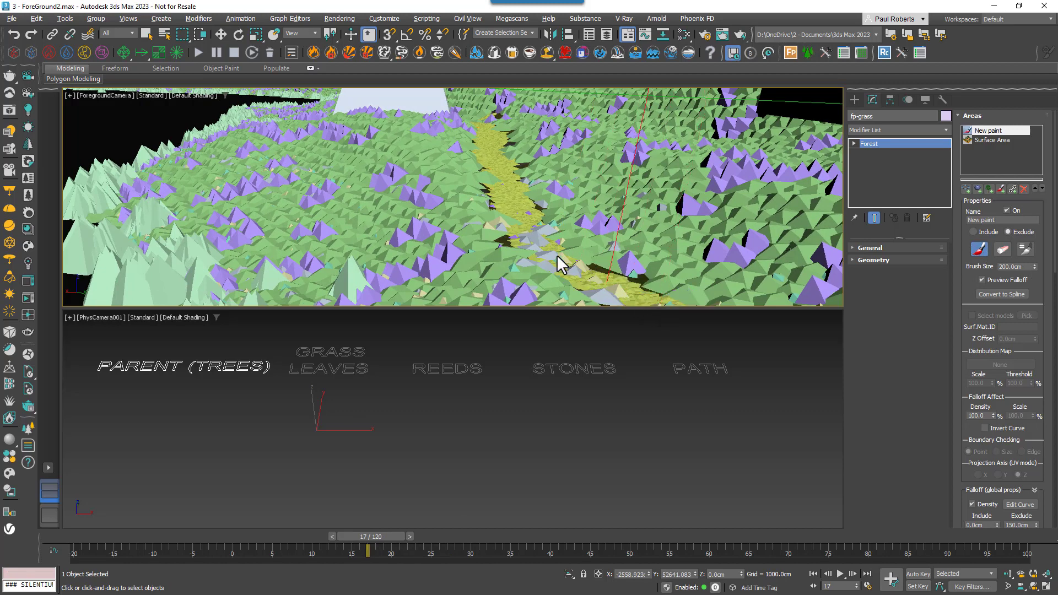
{"action": "mouse_move", "coordinate": [461, 91]}
{"action": "left_mouse_down"}
{"action": "mouse_move", "coordinate": [451, 167]}
{"action": "mouse_move", "coordinate": [406, 150]}
{"action": "mouse_move", "coordinate": [365, 170]}
{"action": "mouse_move", "coordinate": [346, 225]}
{"action": "mouse_move", "coordinate": [285, 234]}
{"action": "mouse_move", "coordinate": [266, 266]}
{"action": "left_mouse_up"}
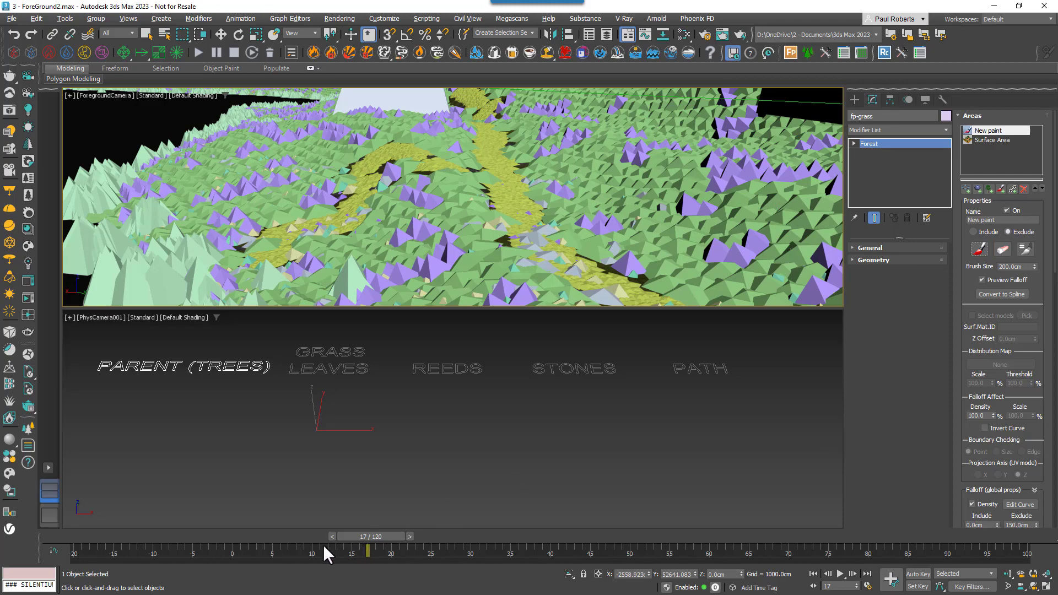
Go to frame 1 and bring up the global falloff settings of fp-grass's areas.
{"action": "left_click_drag", "start_coordinate": [337, 538], "coordinate": [229, 550]}
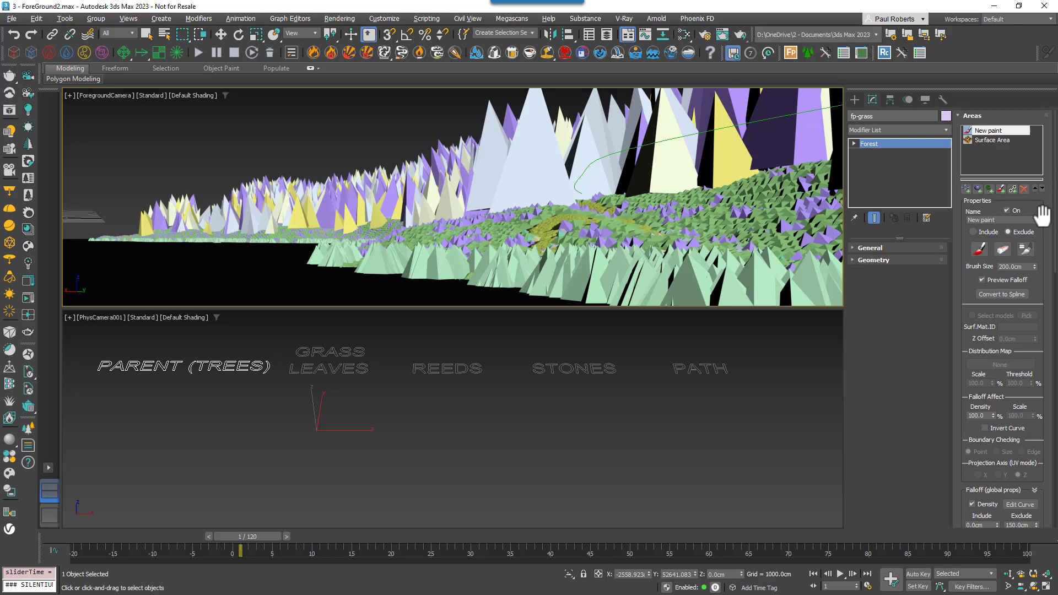
{"action": "scroll", "coordinate": [963, 371], "scroll_direction": "down", "scroll_amount": 5}
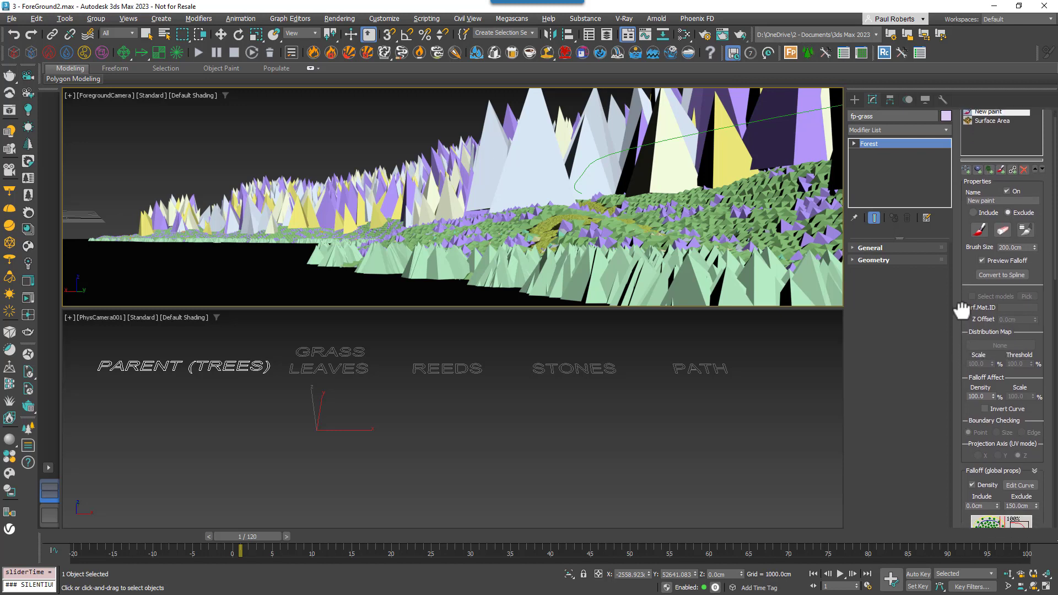